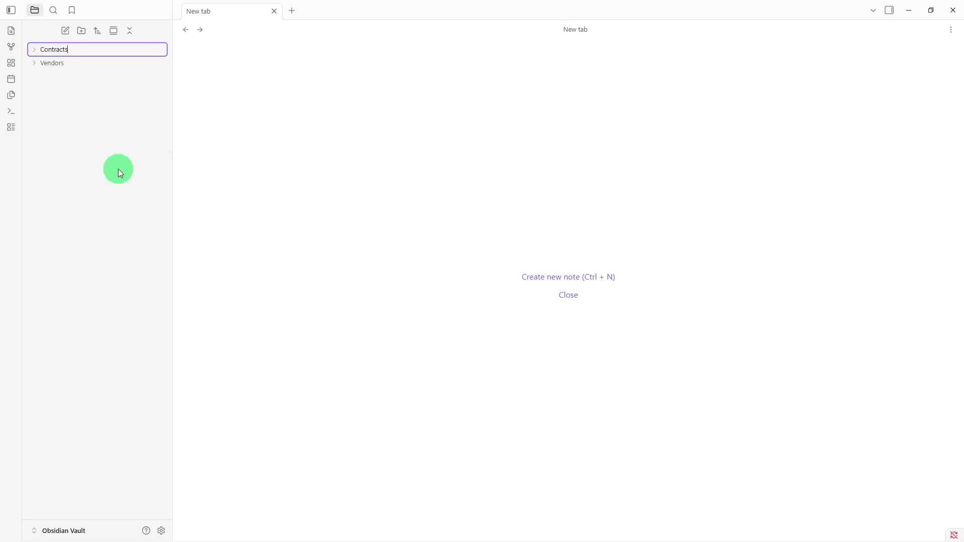
Confirm the Contracts folder name and create another top-level folder named Evaluations.
key(Return)
right_click(118, 169)
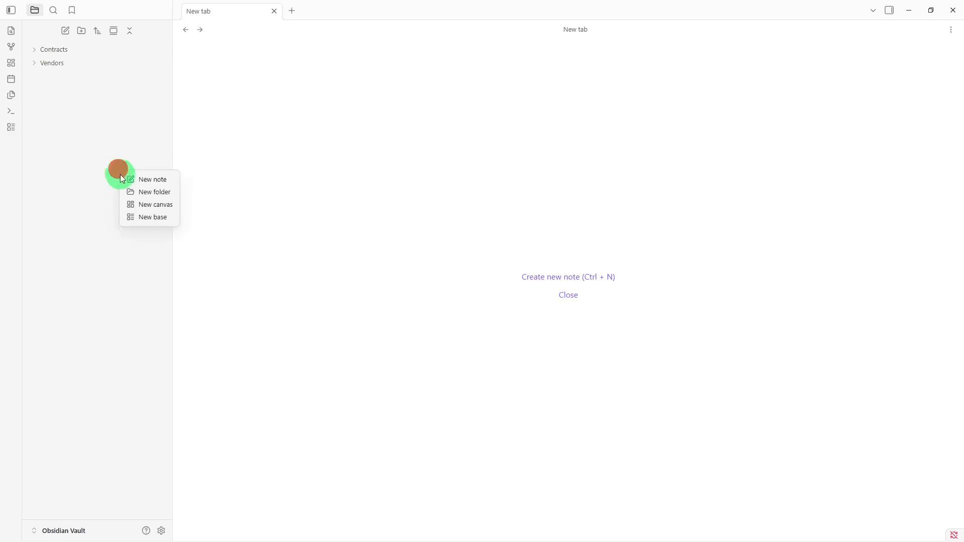
click(143, 195)
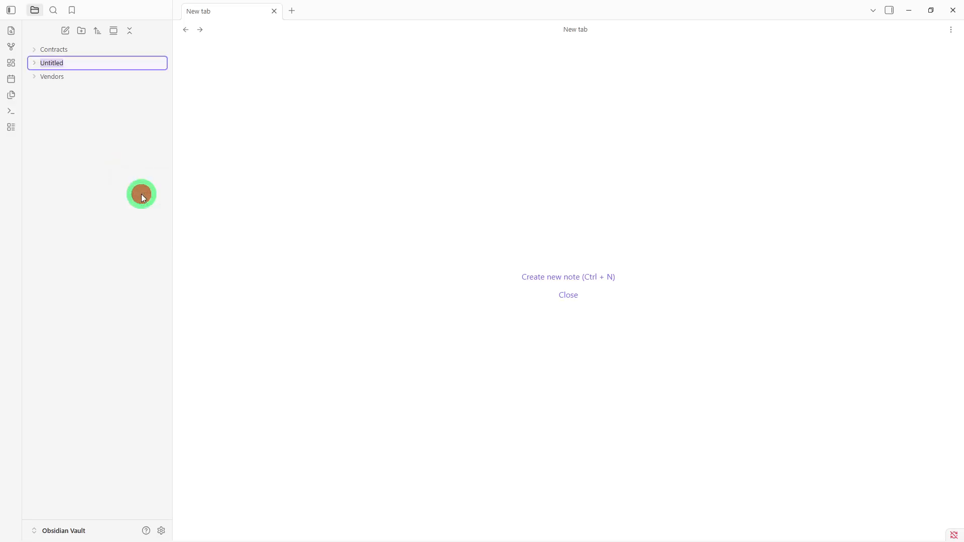
key(BackSpace)
text(Evaluations)
key(Return)
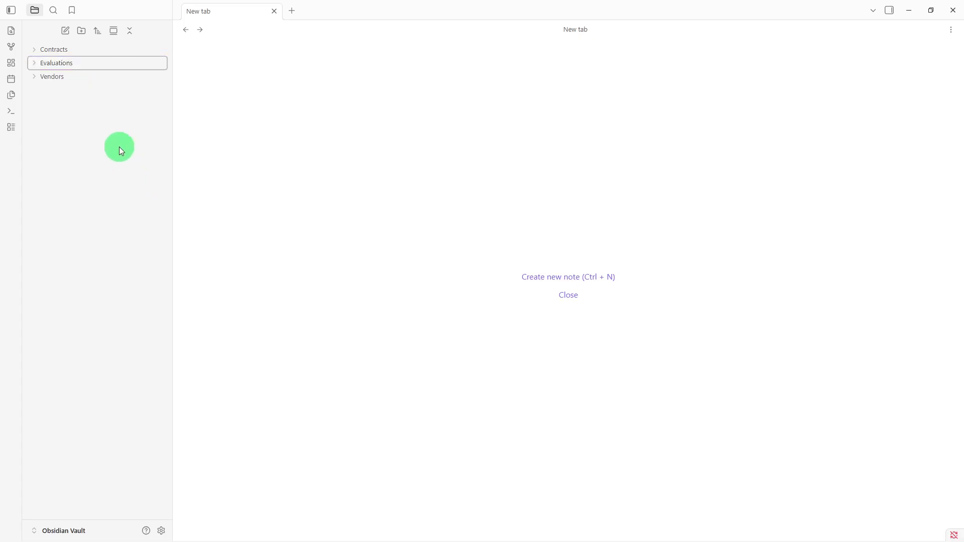
Create a new note at the vault's top level and title it Vendor Directory.
right_click(107, 123)
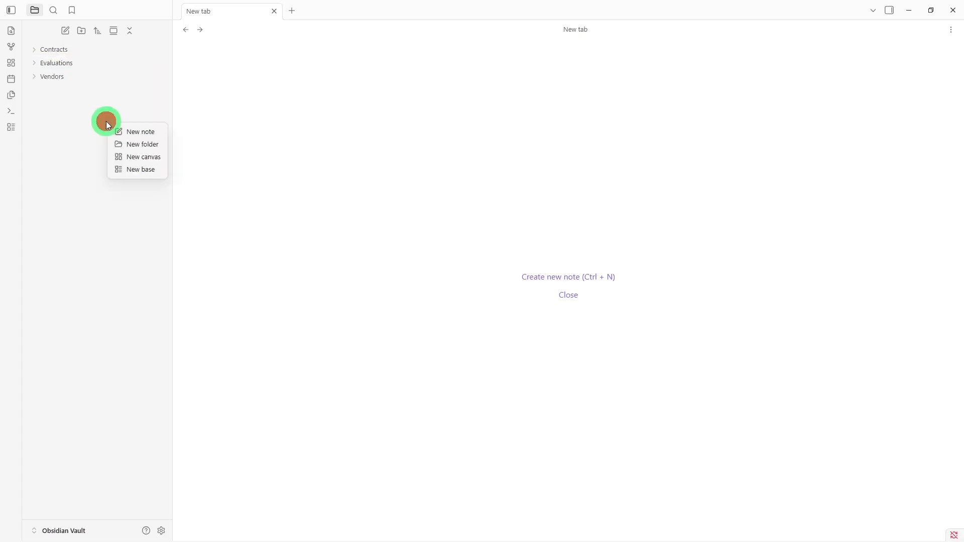
click(130, 135)
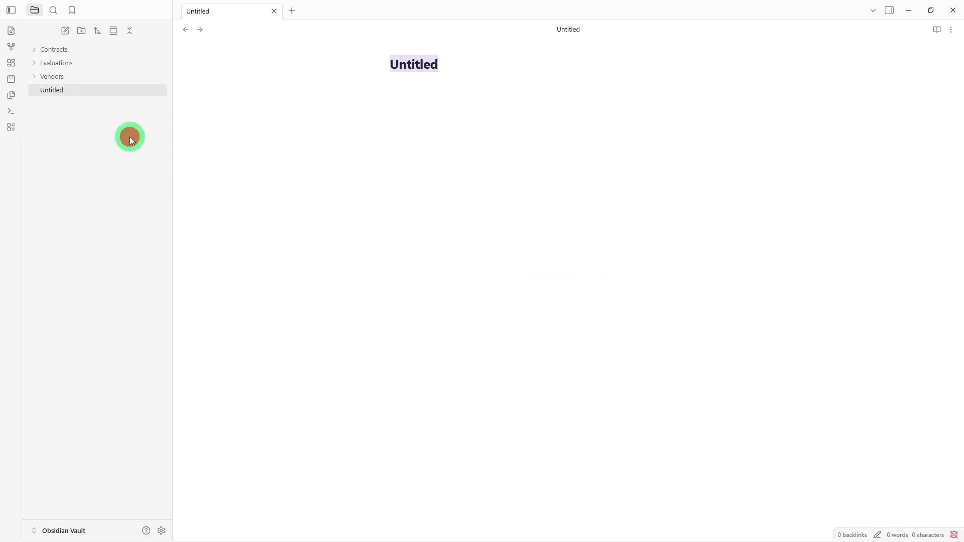
key(BackSpace)
text(V)
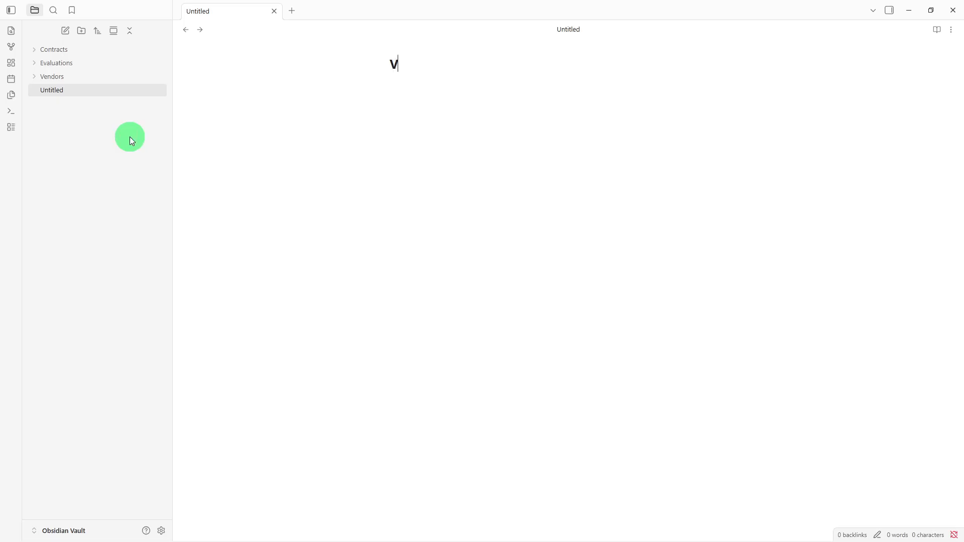
text(endor Direcy)
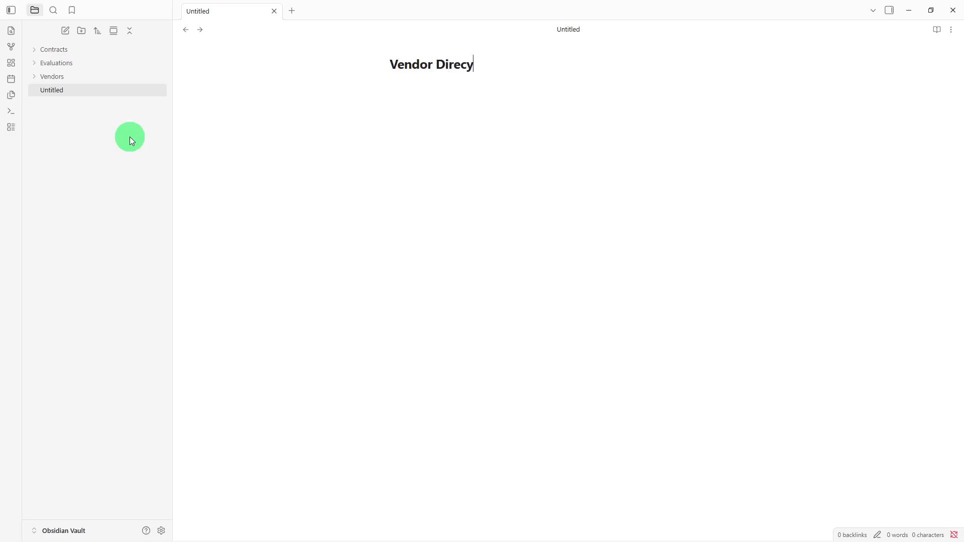
key(BackSpace)
text(tory)
key(Return)
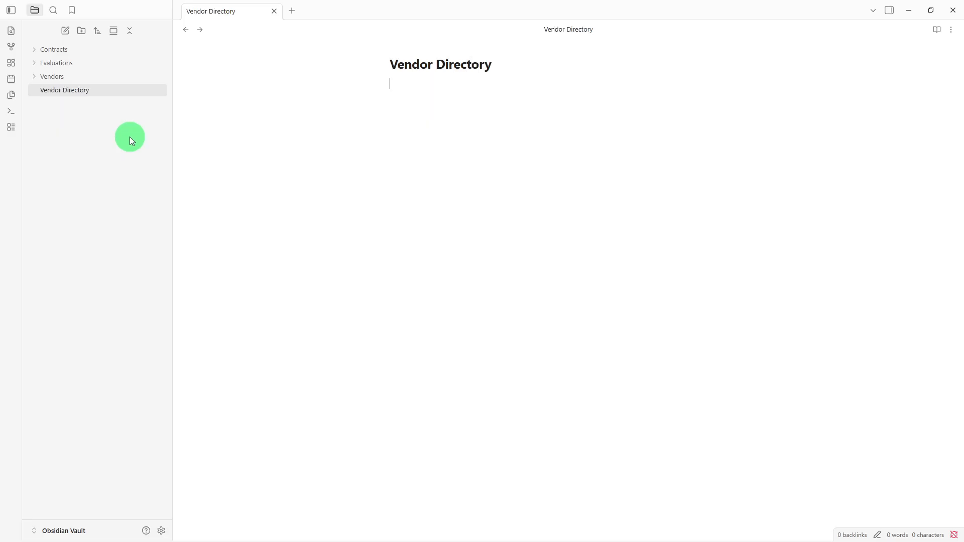
Fill the note with Vendors, Vendor Information, Business Details and Related Information sections with blank fields, and move it into the Vendors folder.
text(## Vendors  -  ## Vendor Information  Vendor Name:  Category:  Contact Person:  Email:  Phone:  Website:  ## Business Details  Services Provided:  Location:  Payment Terms:  Status:  ## Related Information  Contracts:  Reviews:  Notes:)
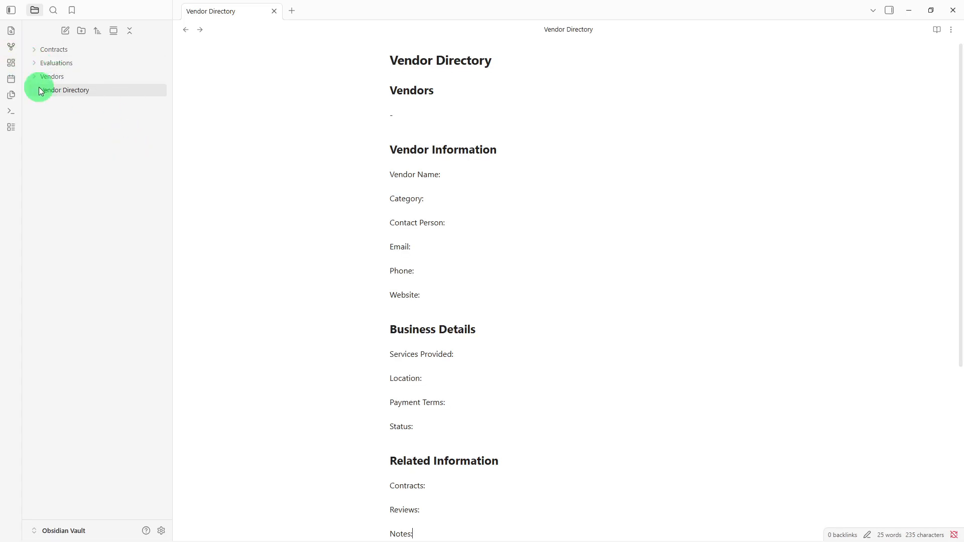
drag(40, 91, 45, 79)
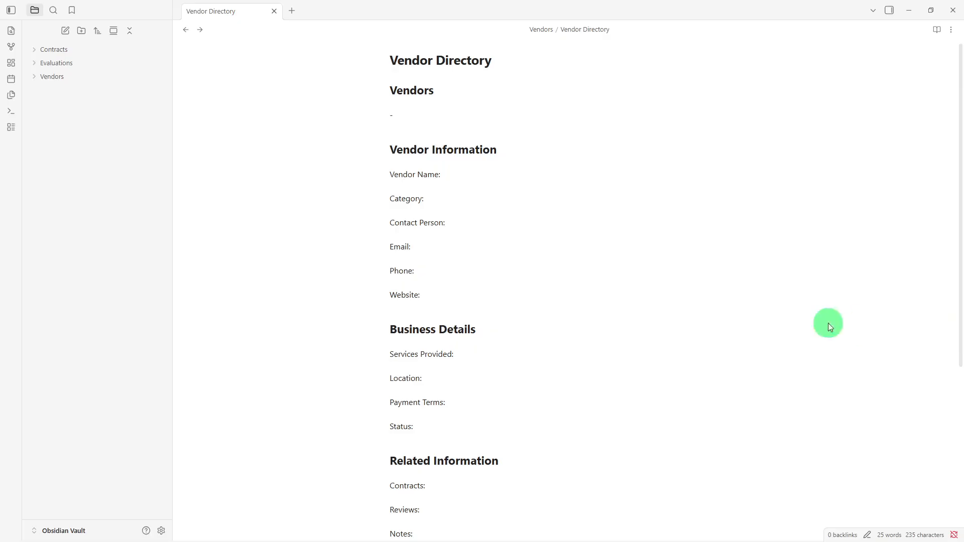
click(126, 80)
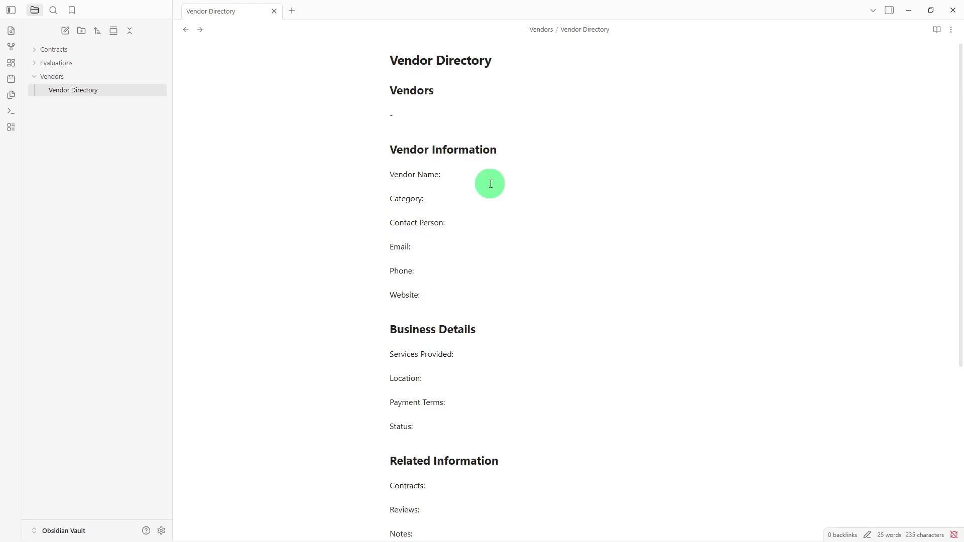
scroll(493, 183, down, 5)
scroll(491, 183, up, 5)
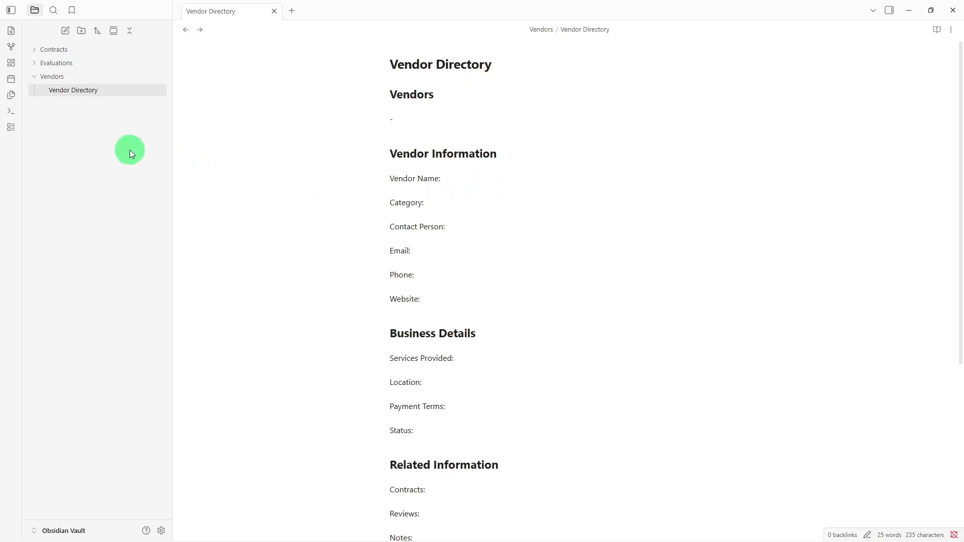
Create a new note at the vault's top level and title it Contract Tracker.
right_click(117, 141)
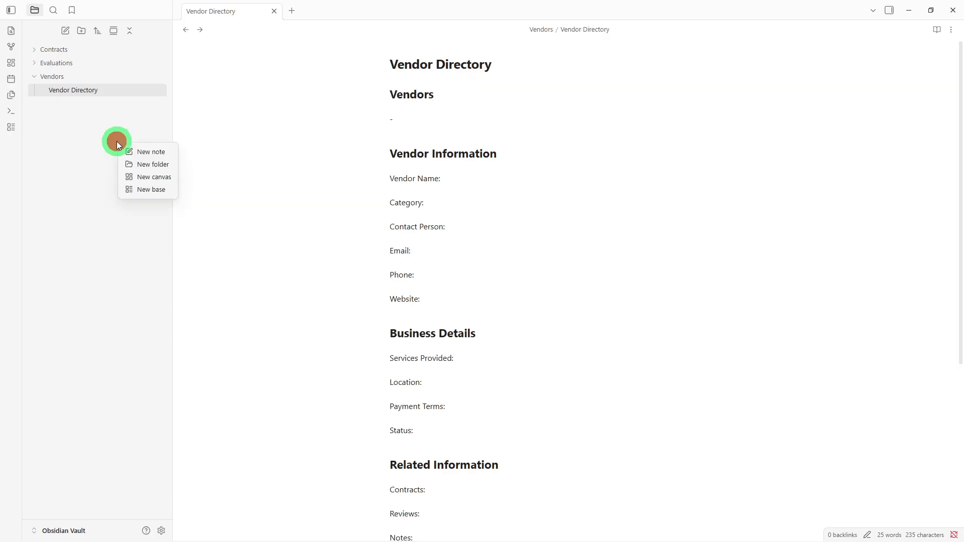
click(142, 153)
key(BackSpace)
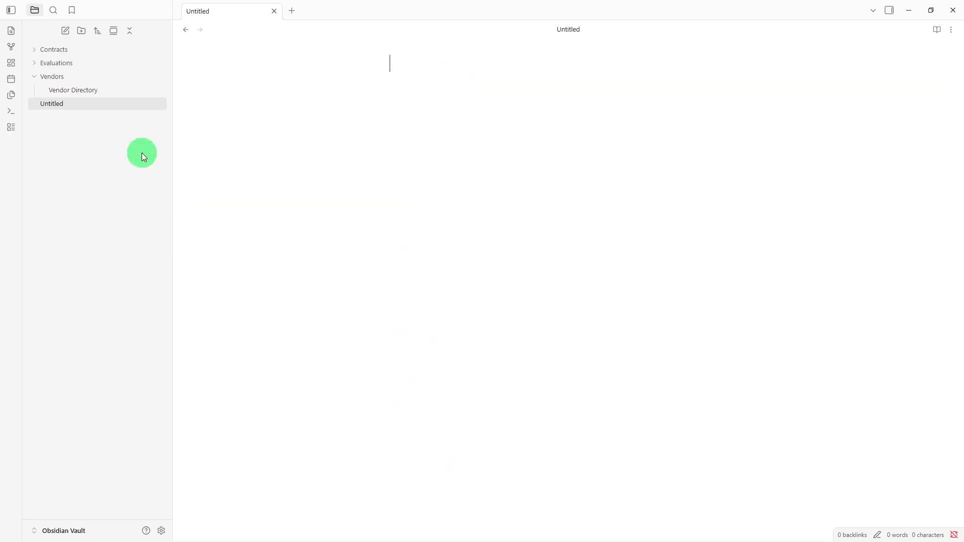
text(Contract Tracker)
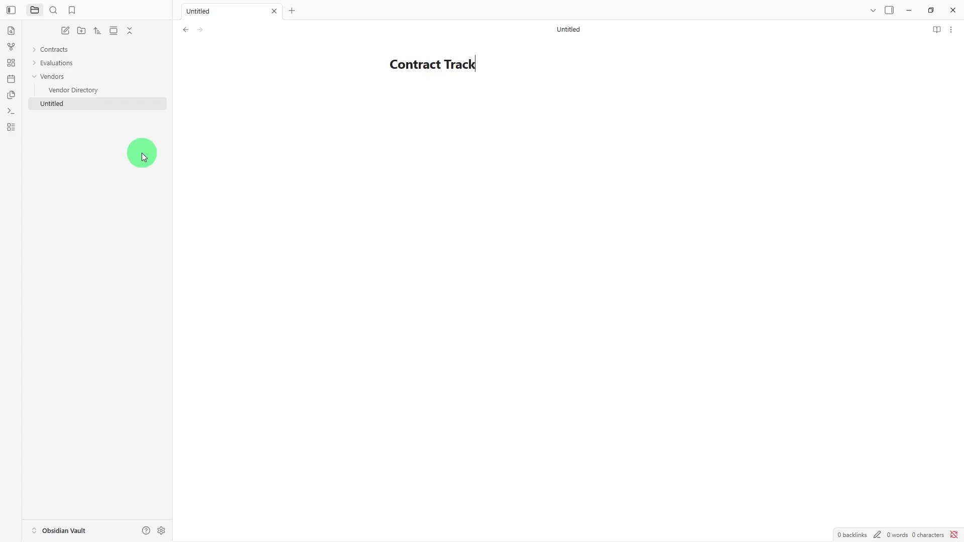
key(Return)
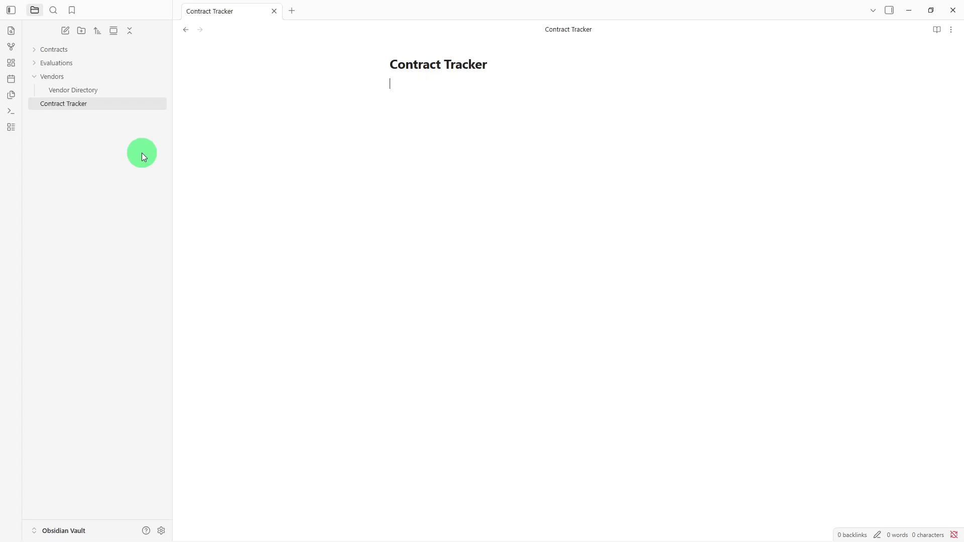
Fill the note with Active Contracts, Contract Information, Documents and Notes sections with blank fields, and move it into the Contracts folder.
text(Active Contracts -  Contract Information Vendor: Contract Type: Start Date: End Date: Renewal Date: Status:  Documents -  Notes -)
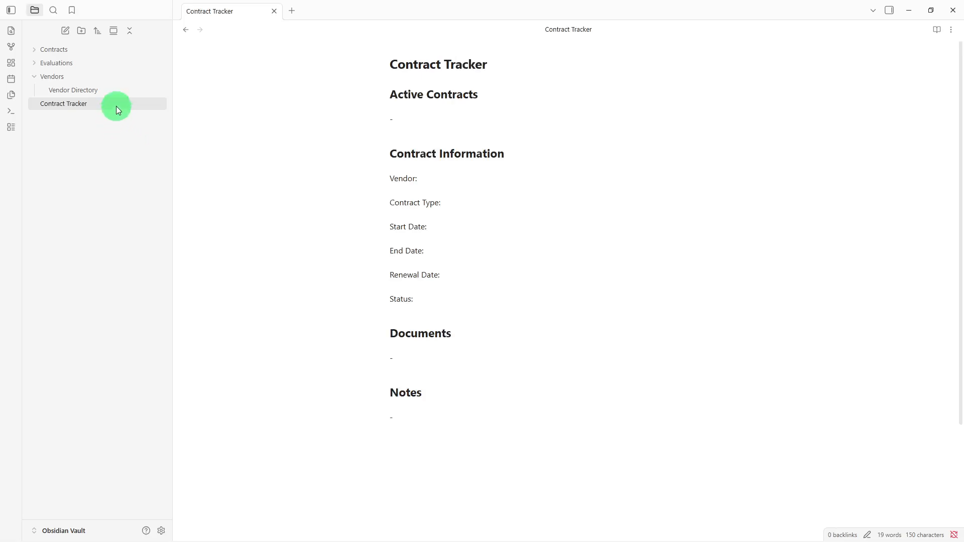
drag(116, 106, 131, 56)
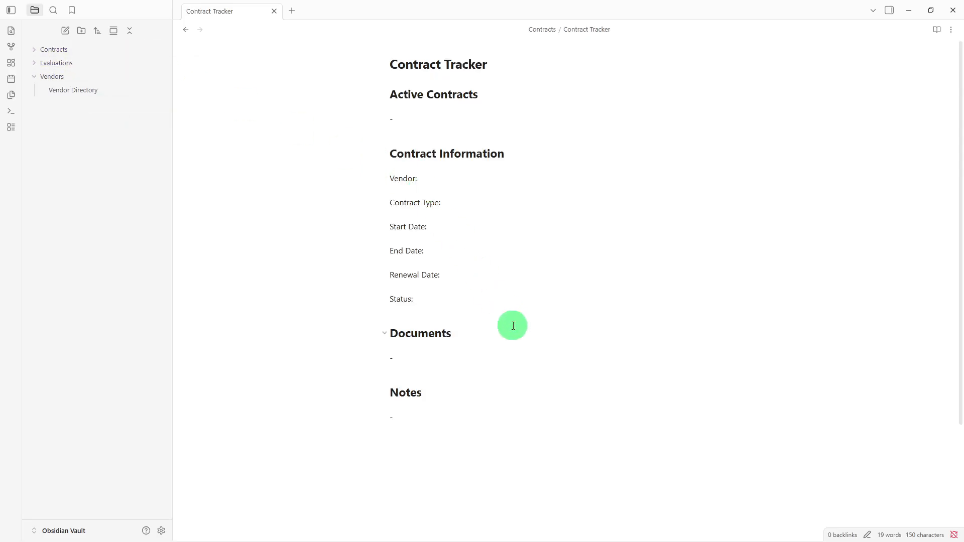
click(475, 356)
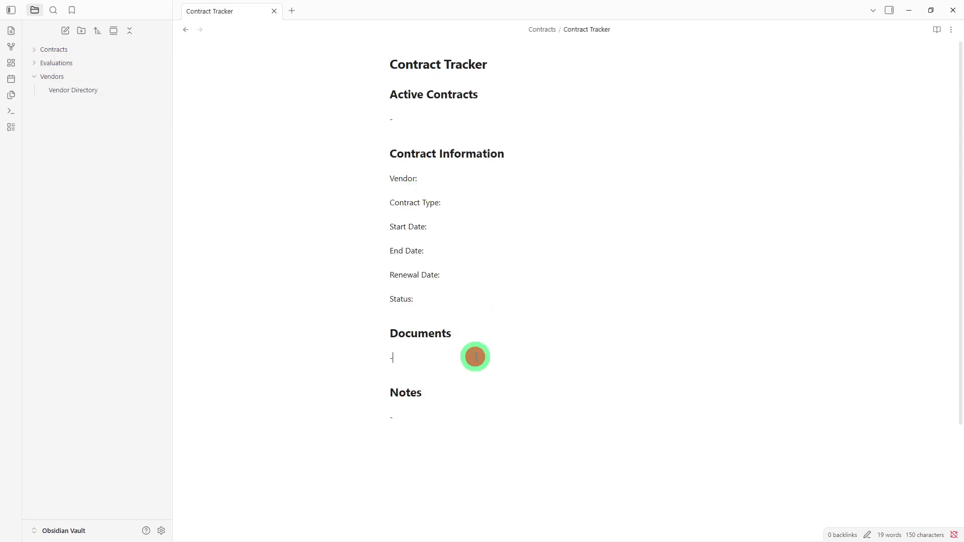
click(455, 409)
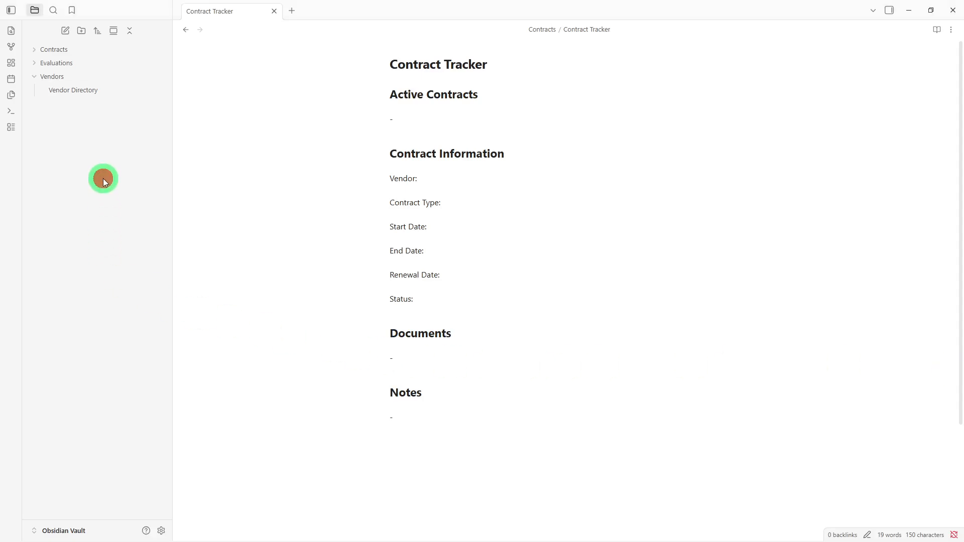
Create a new note at the vault's top level and title it Vendor Review.
right_click(105, 181)
click(119, 191)
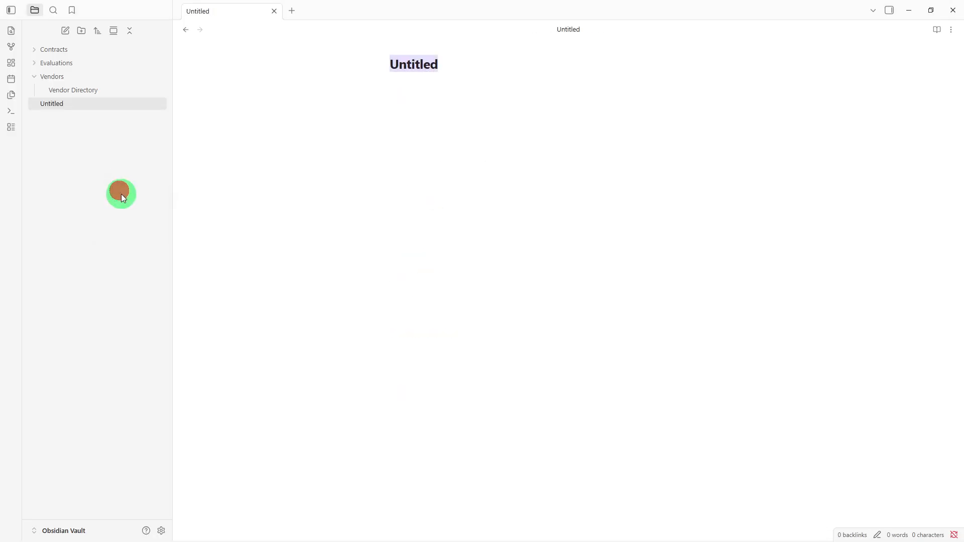
key(BackSpace)
text(Ve)
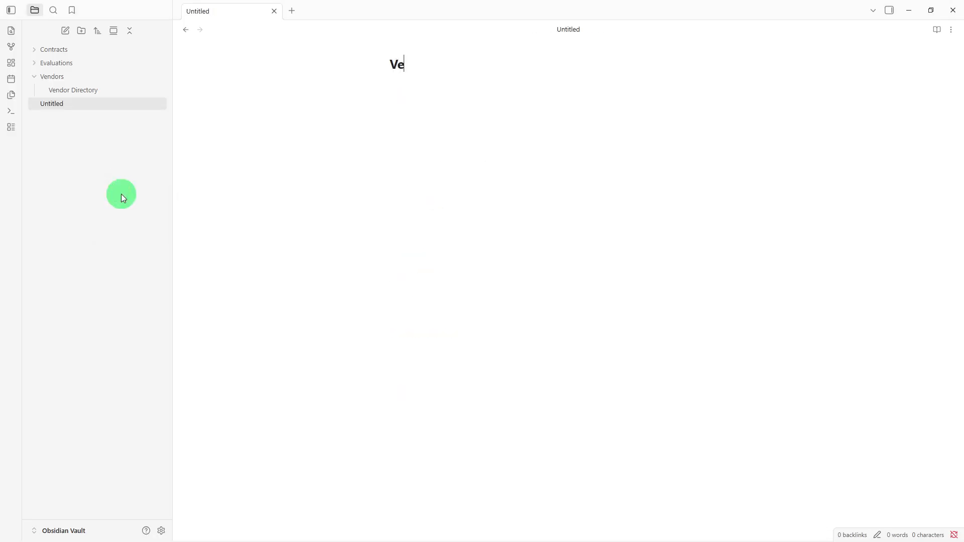
text(ndor Review)
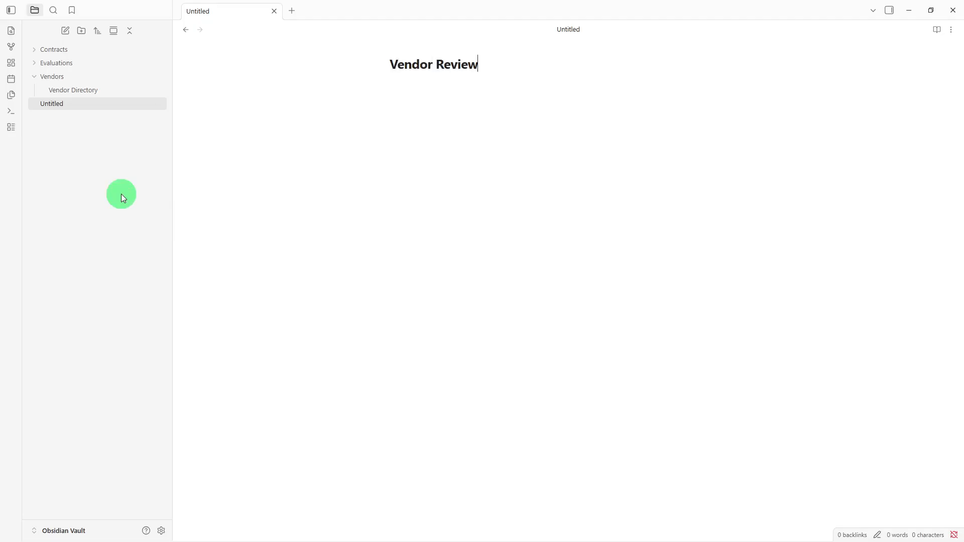
key(Return)
Fill the note with Vendor Evaluation, Feedback, Improvement Areas and Notes sections, and move it into the Evaluations folder.
text(## Vendor Evaluation Vendor: Review Date: Performance: Quality: Reliability: Communication: ## Feedback - ## Improvement Areas - ## Notes -)
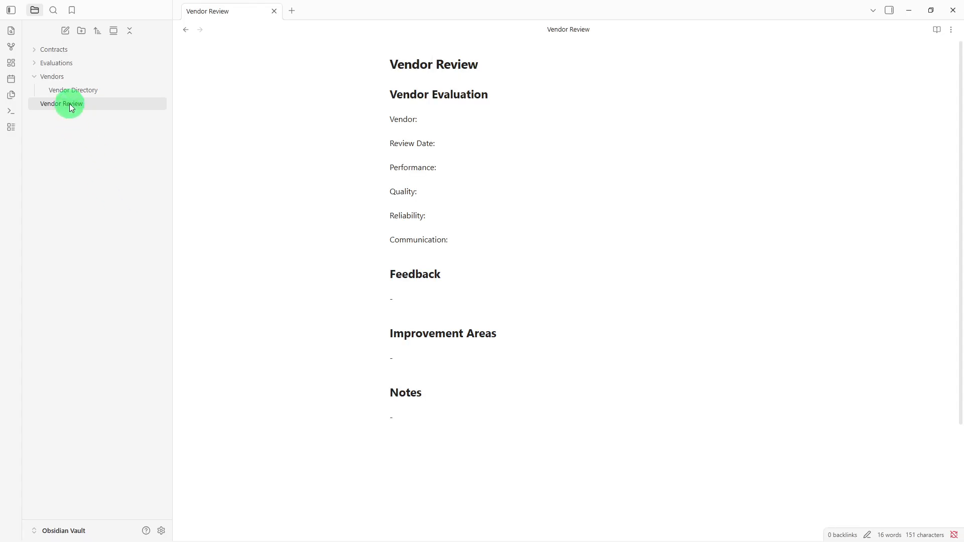
drag(70, 107, 86, 67)
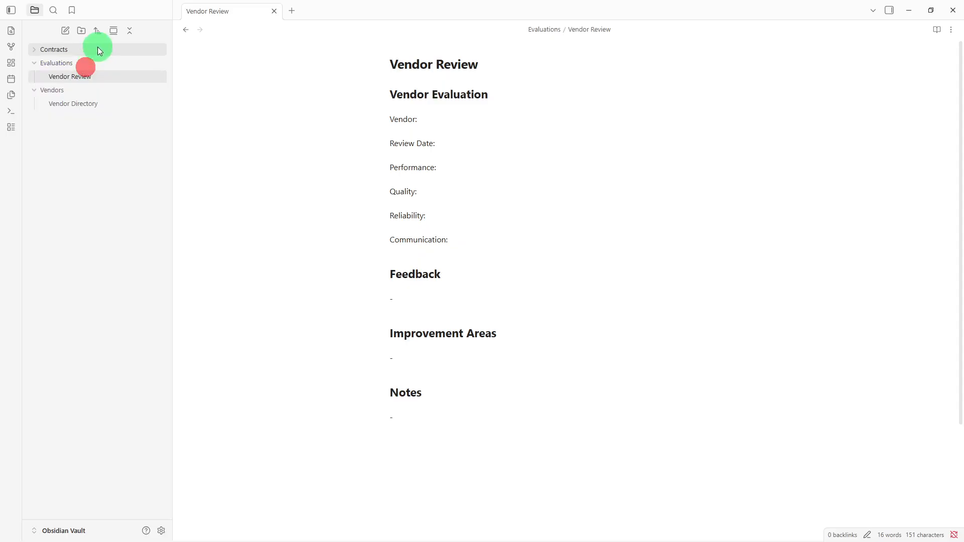
click(97, 50)
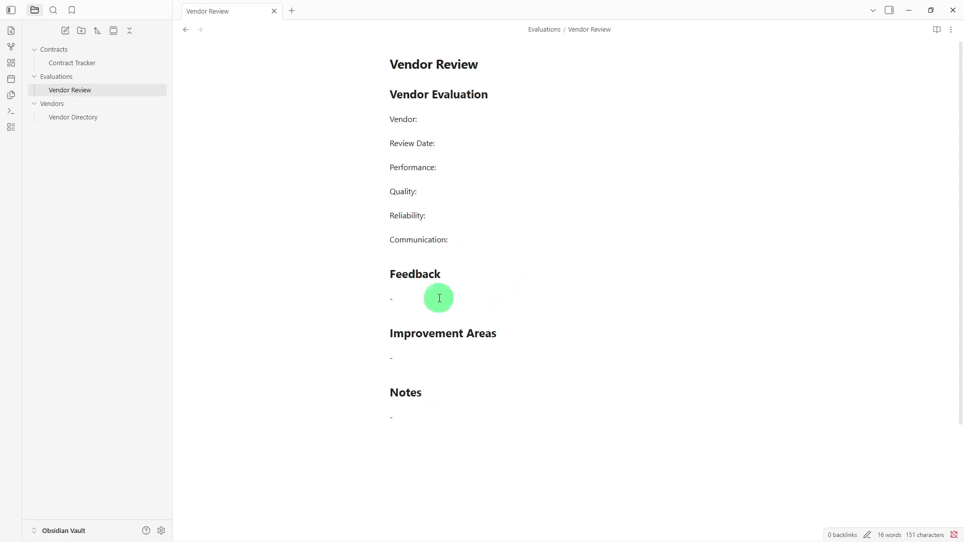
Open the Vendor Directory note and insert an internal link to Contract Tracker below the Notes field under Related Information.
click(127, 117)
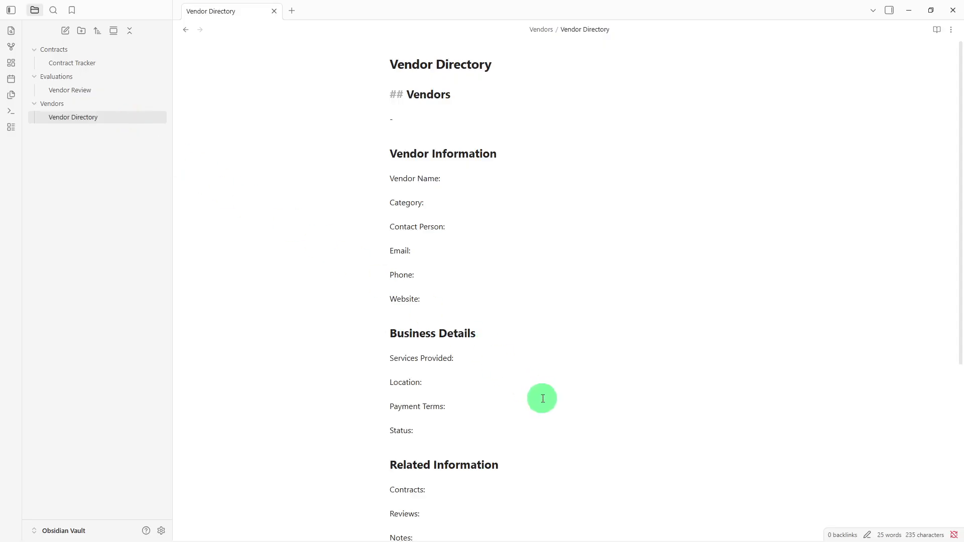
scroll(537, 394, down, 2)
scroll(543, 398, down, 2)
scroll(543, 398, up, 3)
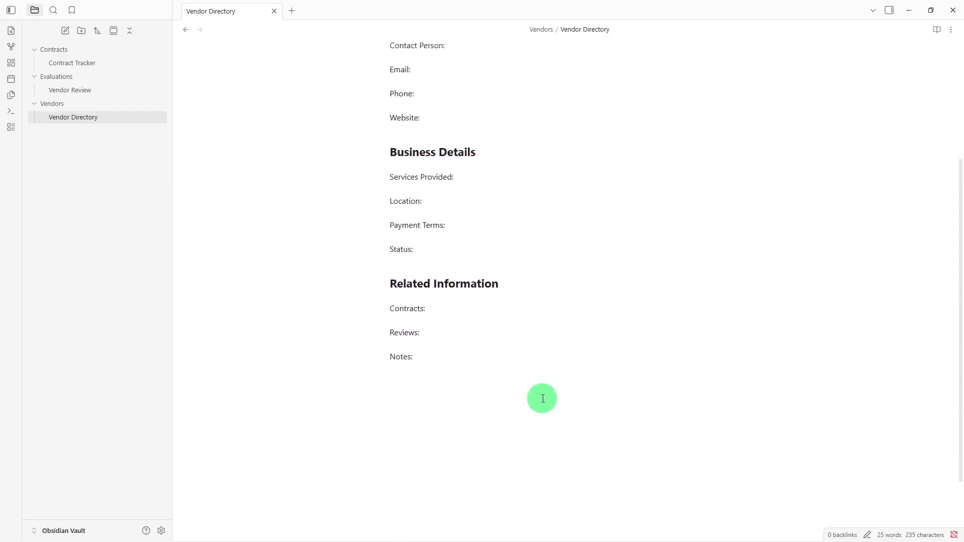
scroll(542, 398, up, 1)
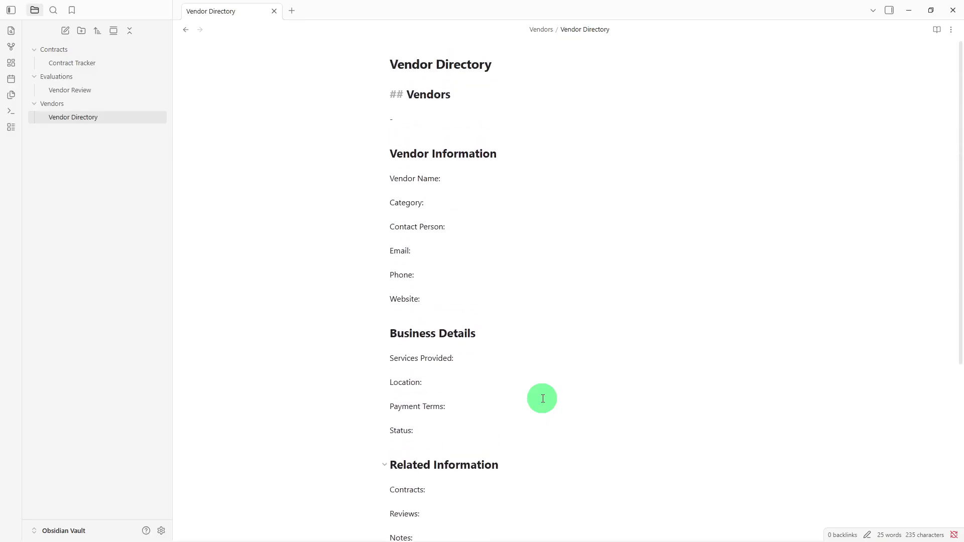
scroll(542, 398, down, 4)
click(475, 374)
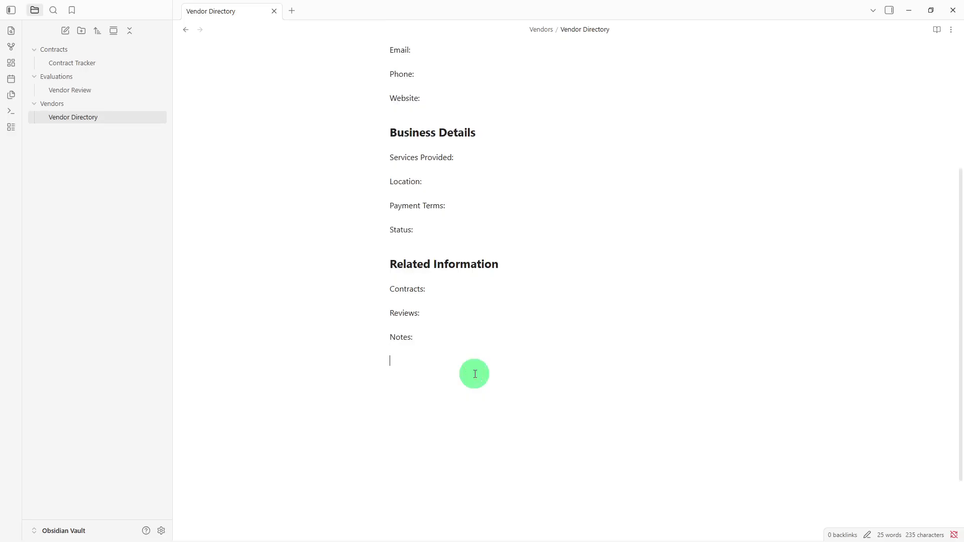
text([[)
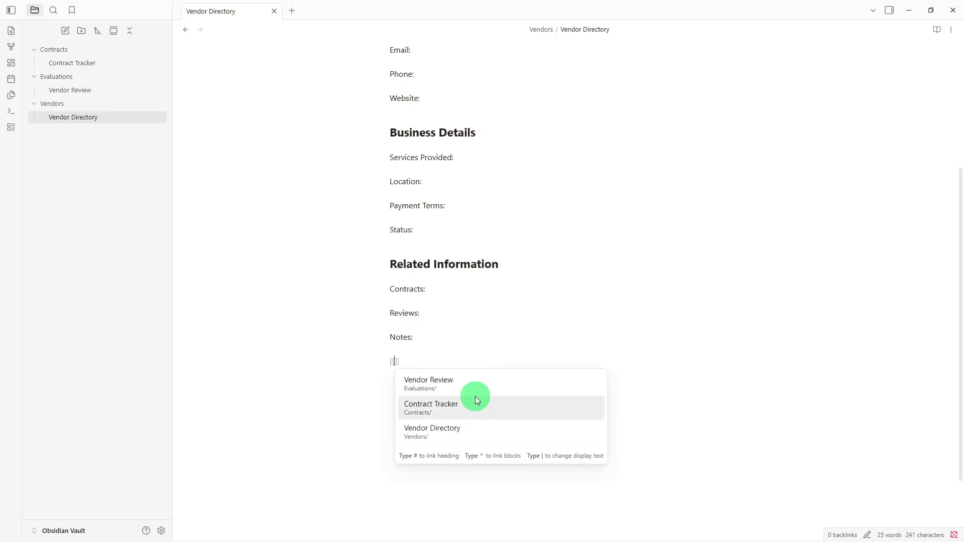
click(475, 396)
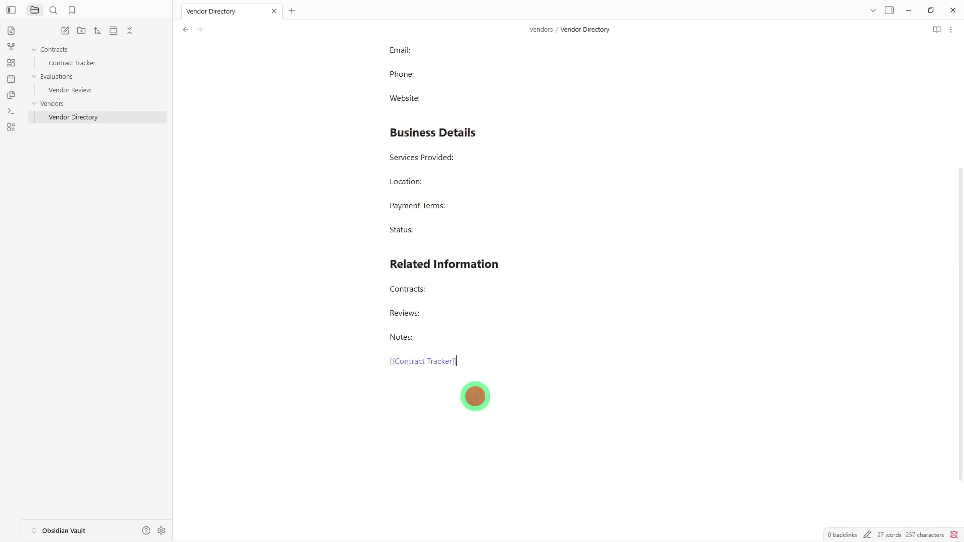
Insert an internal link to Vendor Review on the line below the Contract Tracker link.
key(Return)
text([[)
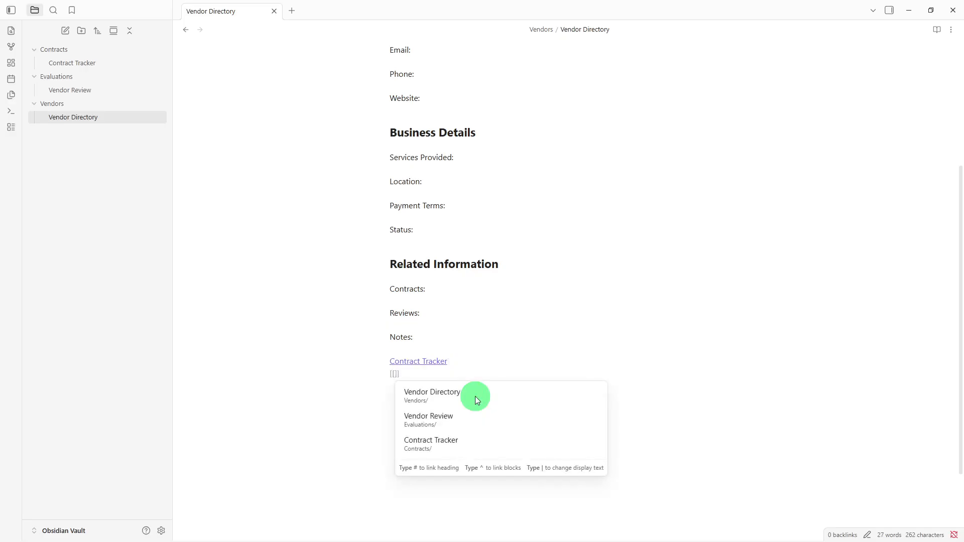
click(469, 424)
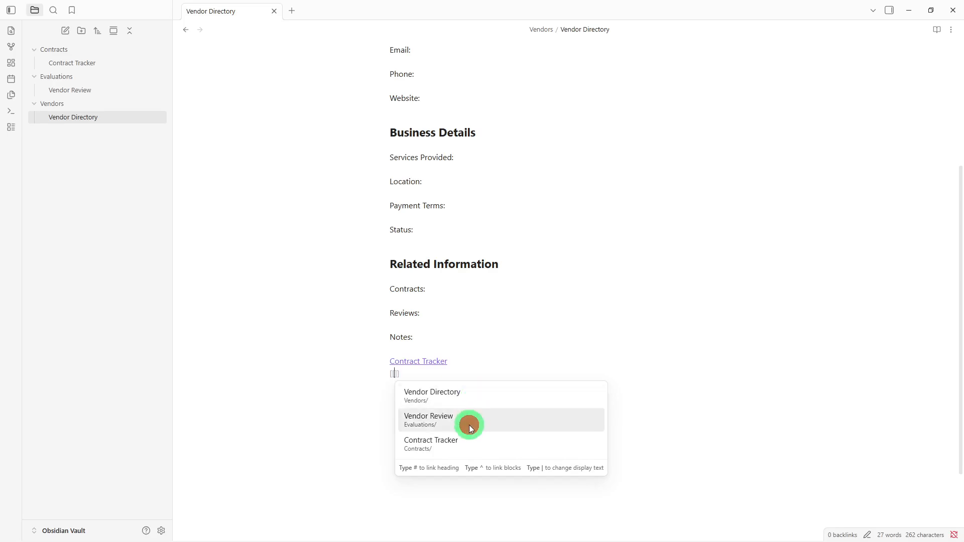
key(Return)
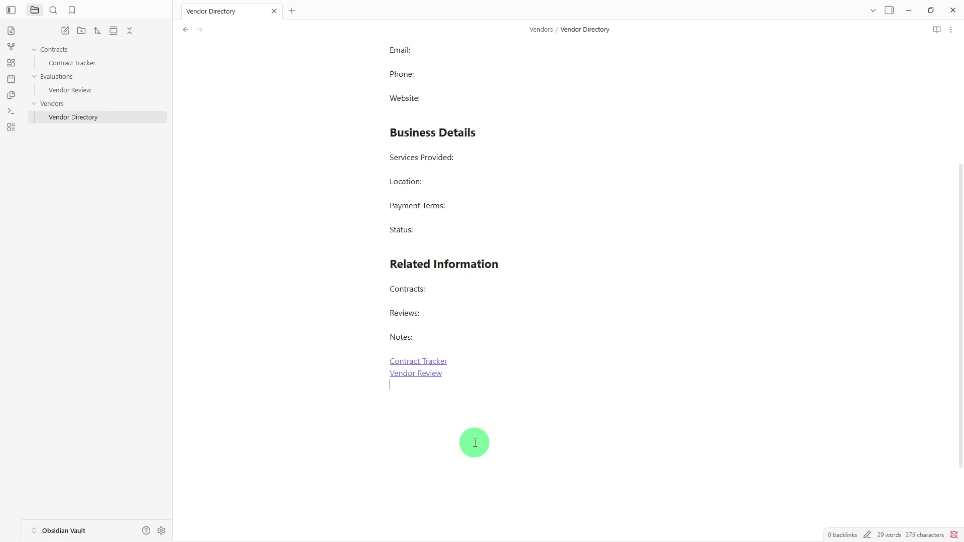
Open the Contract Tracker note from its link and insert an internal link to Vendor Directory below the Notes section.
click(436, 363)
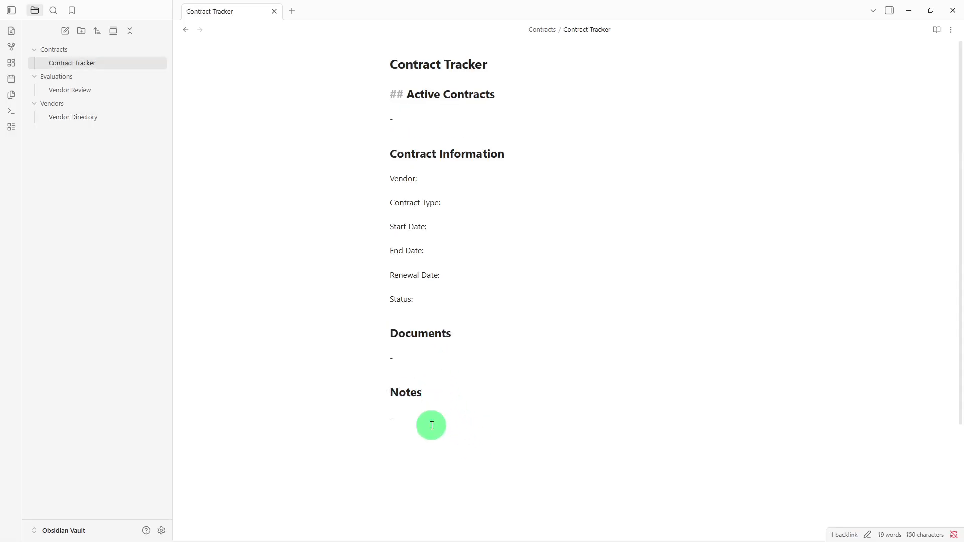
click(431, 425)
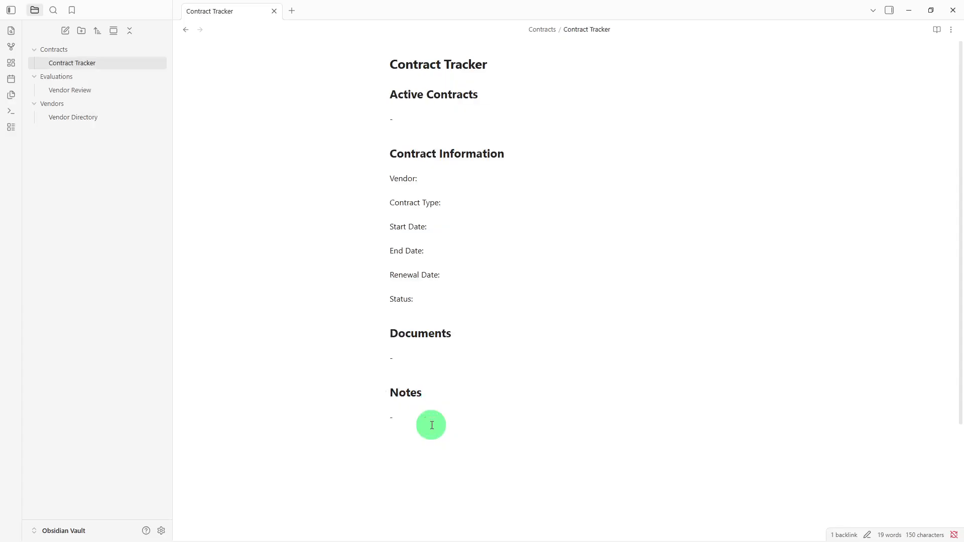
key(Return)
text([[)
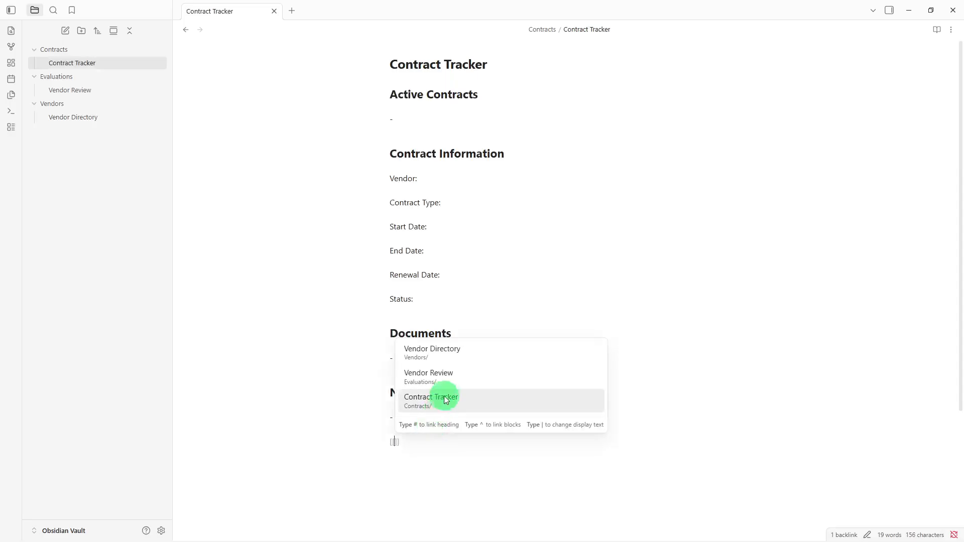
click(457, 360)
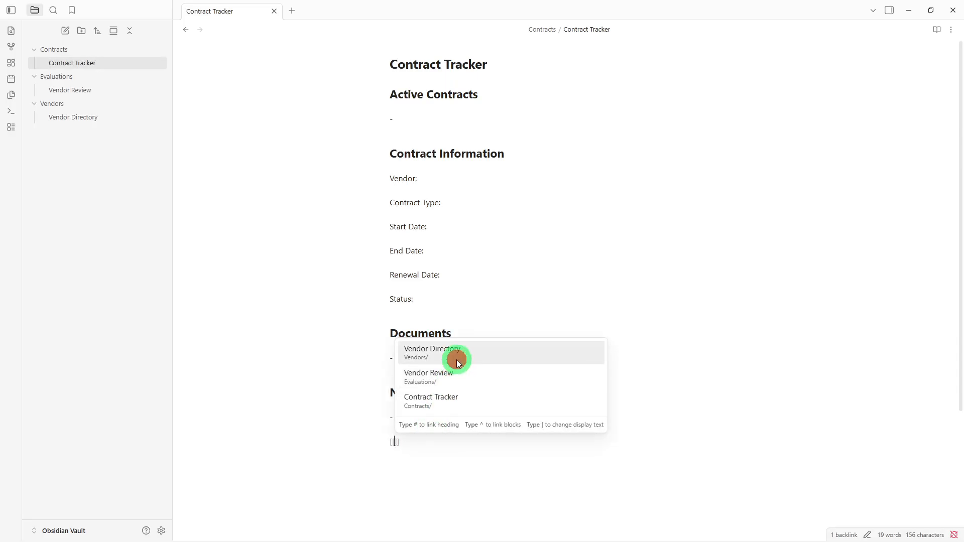
Add an empty line above the Active Contracts heading, keeping the heading's formatting intact.
click(392, 92)
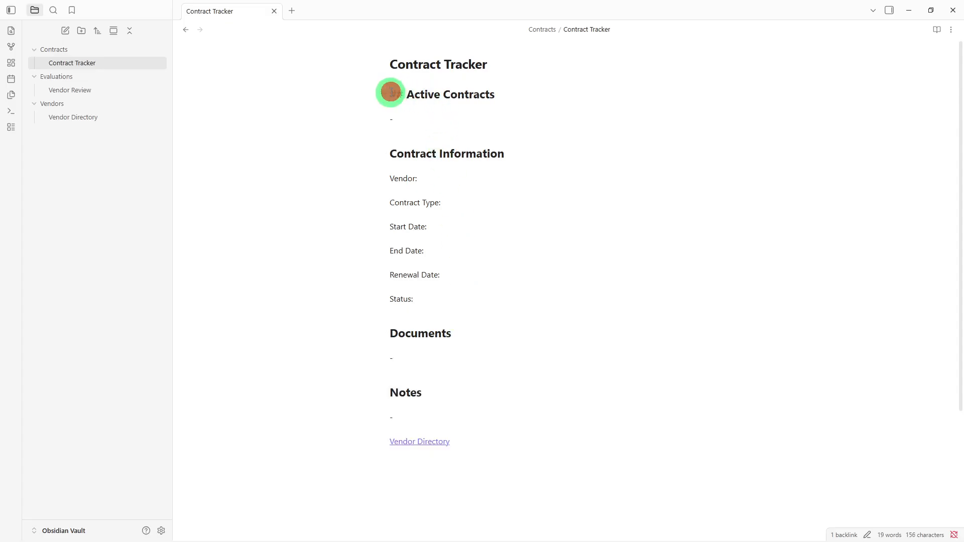
key(Return)
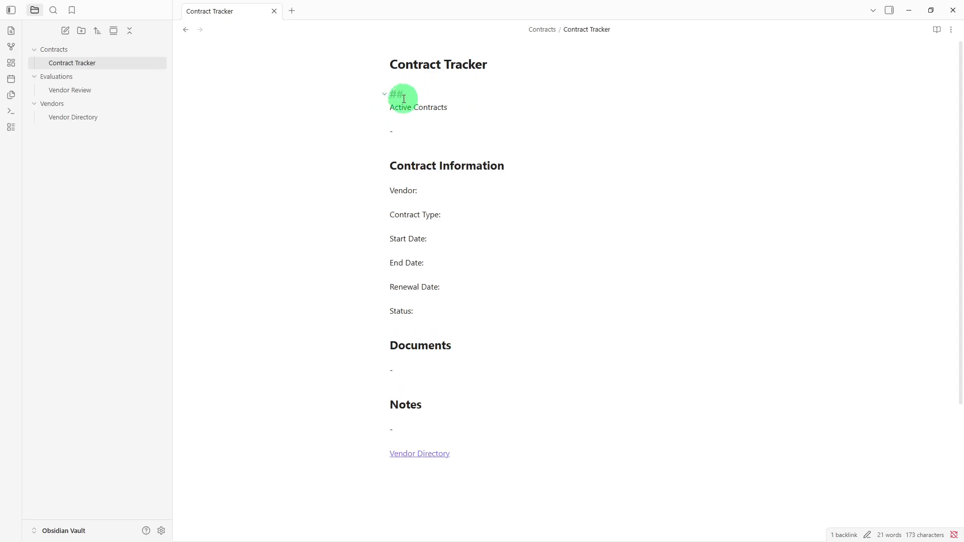
key(BackSpace)
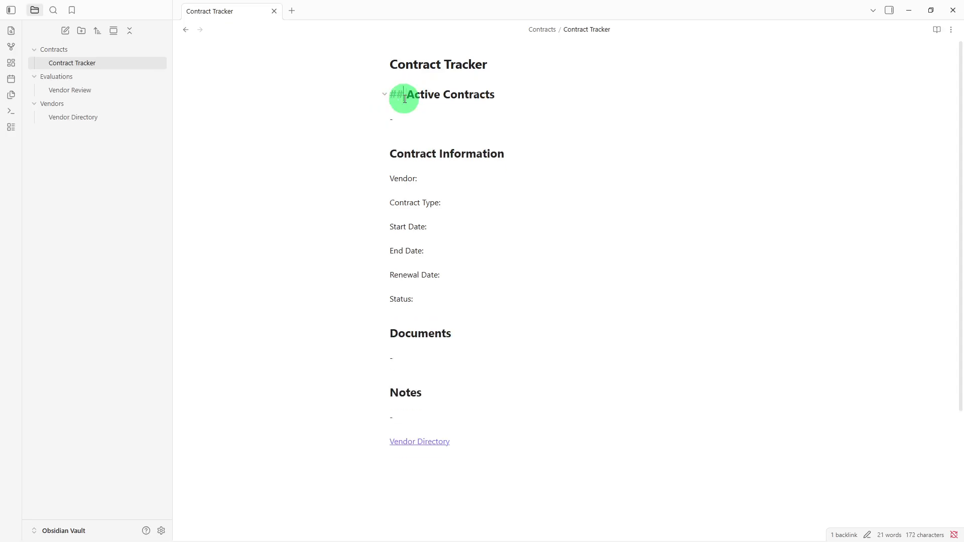
key(Return)
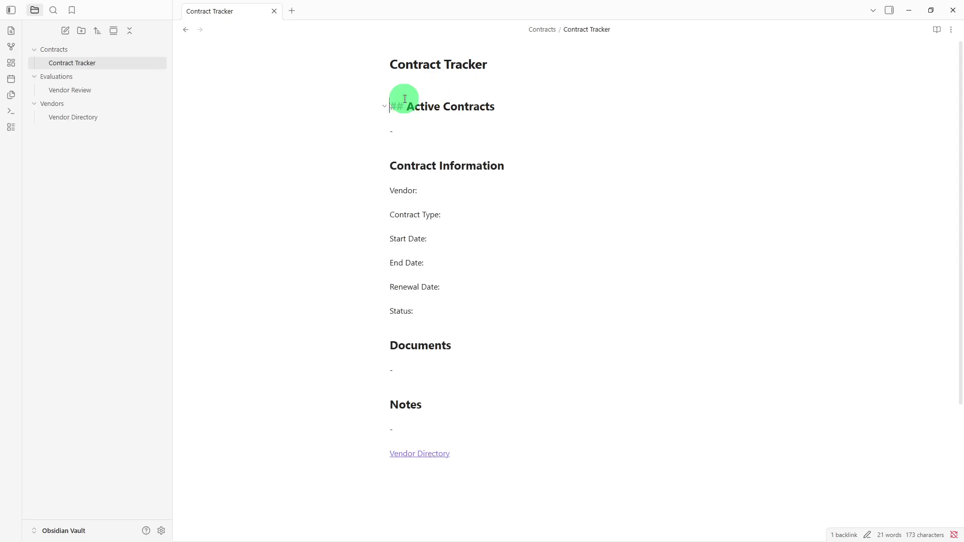
click(410, 92)
click(413, 84)
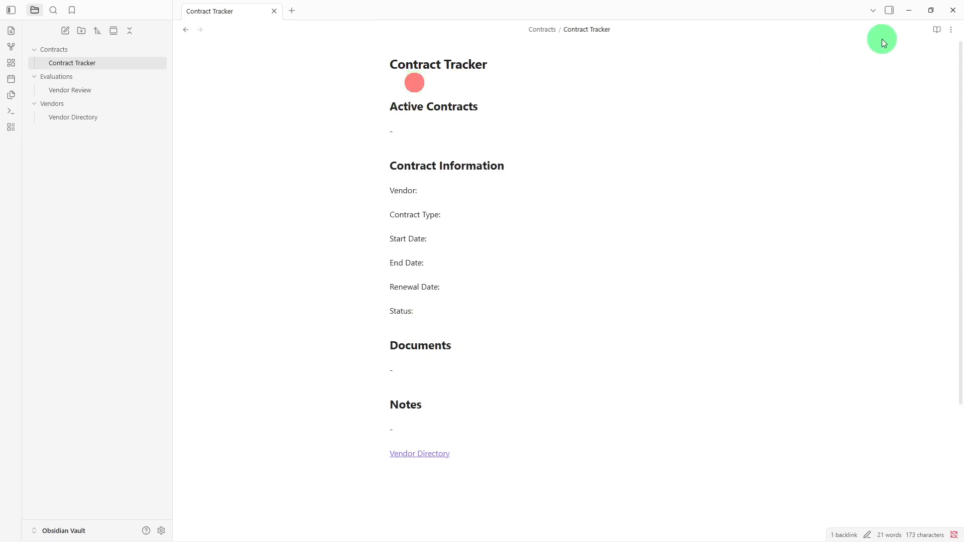
Add a tags file property to the Contract Tracker note with the value active.
click(951, 30)
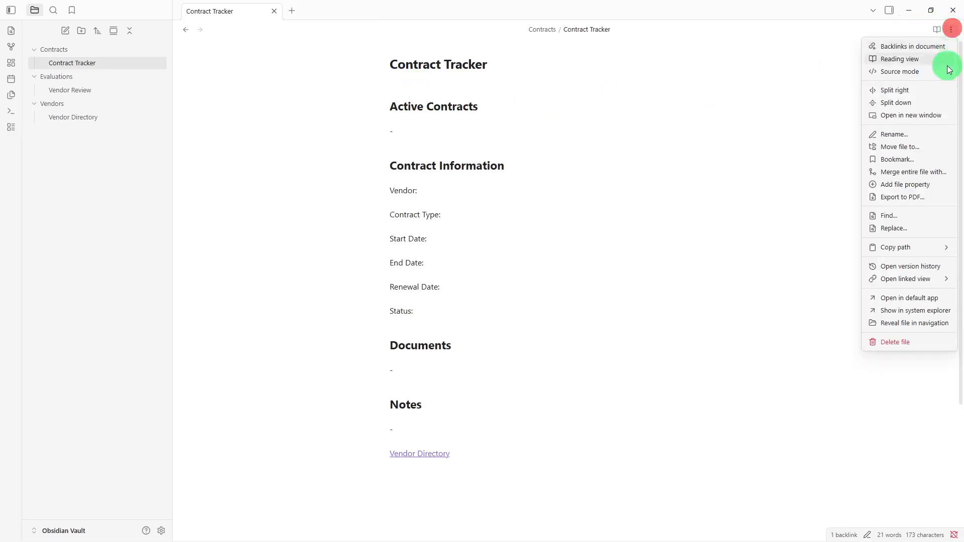
click(920, 187)
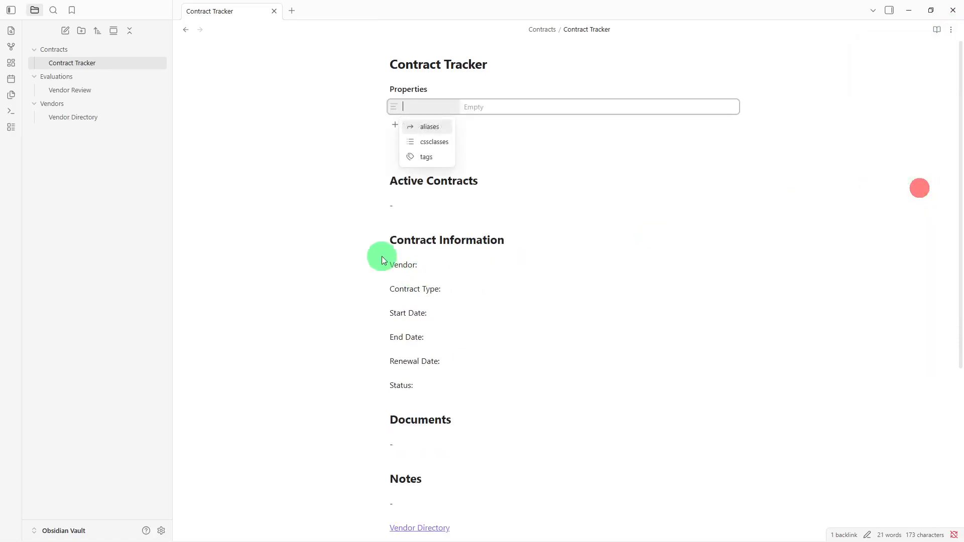
click(428, 158)
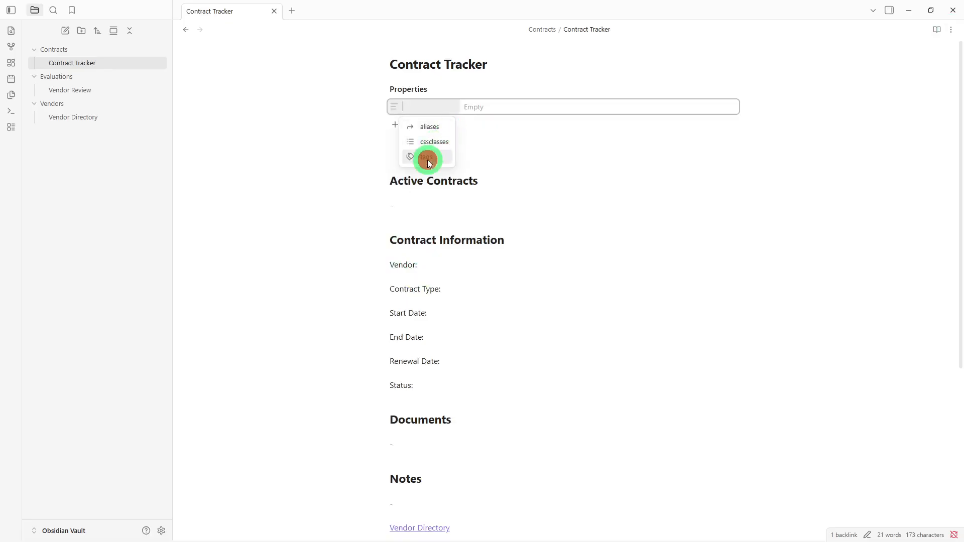
text(a)
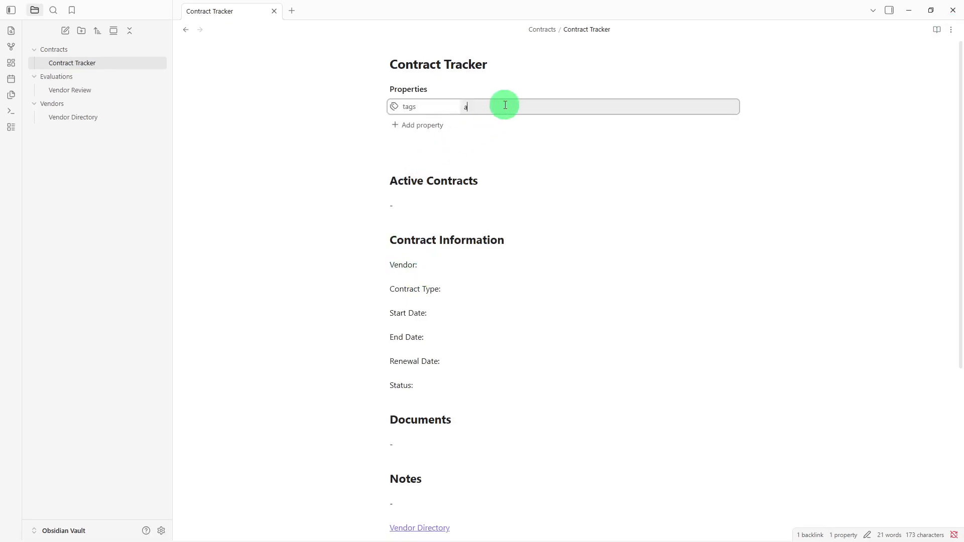
text(ctive)
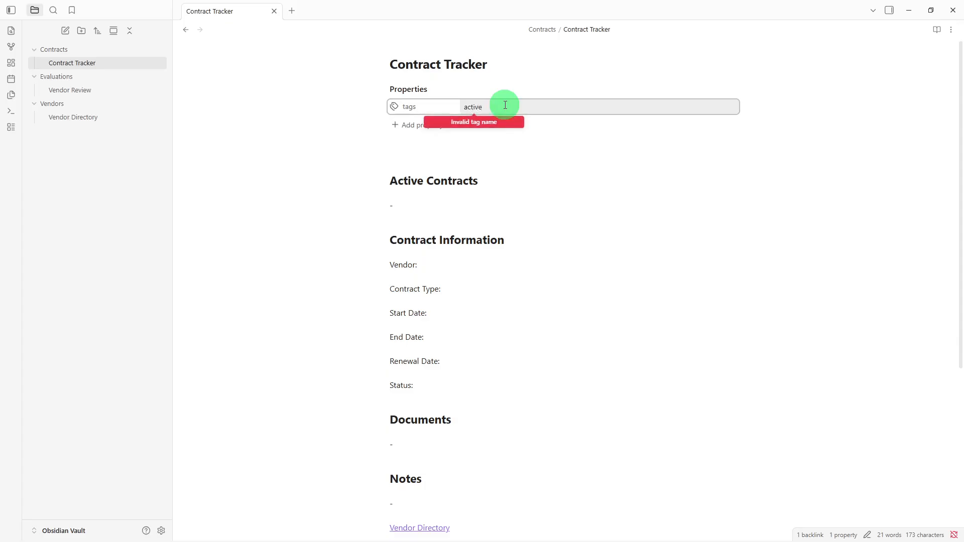
click(520, 133)
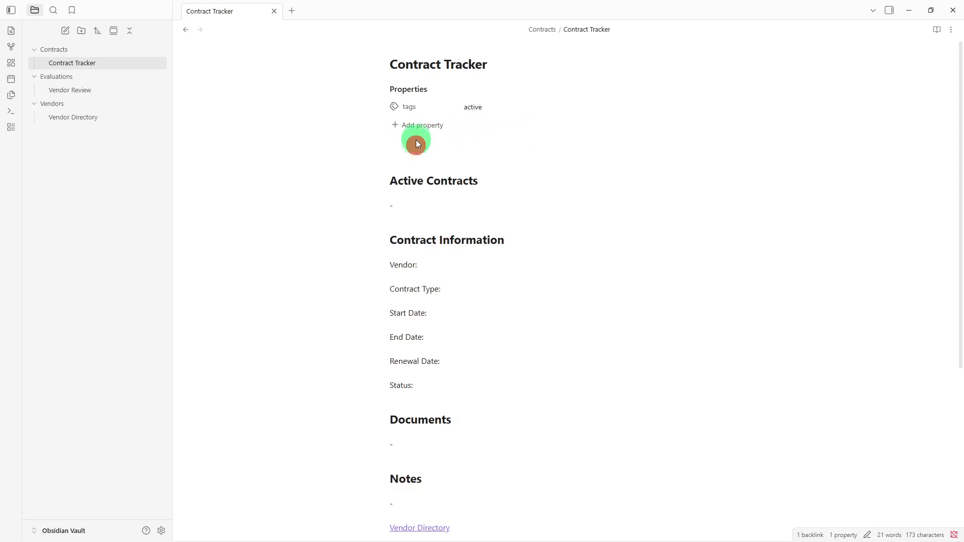
Enter the inline tags #contracts and #active on the empty line above the Active Contracts heading.
click(411, 157)
text(#)
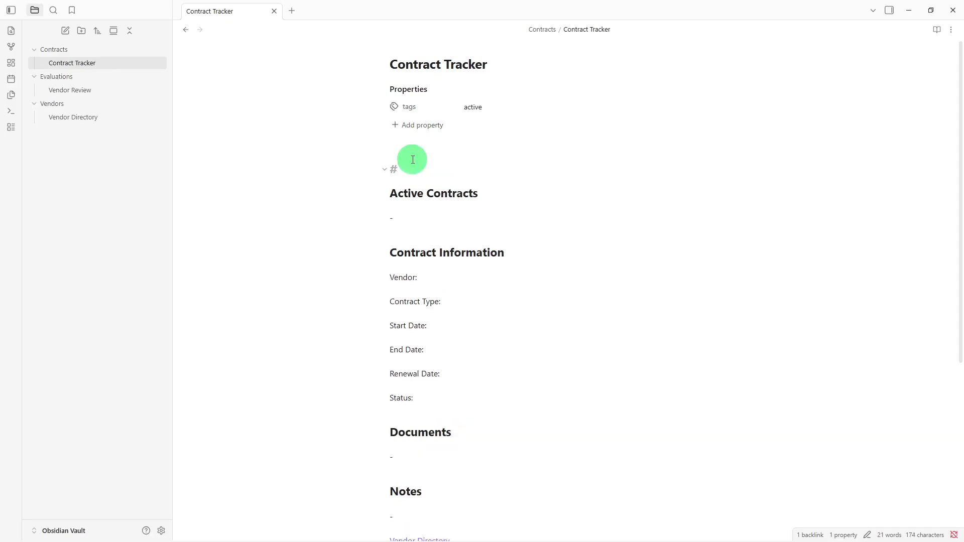
key(BackSpace)
text(con)
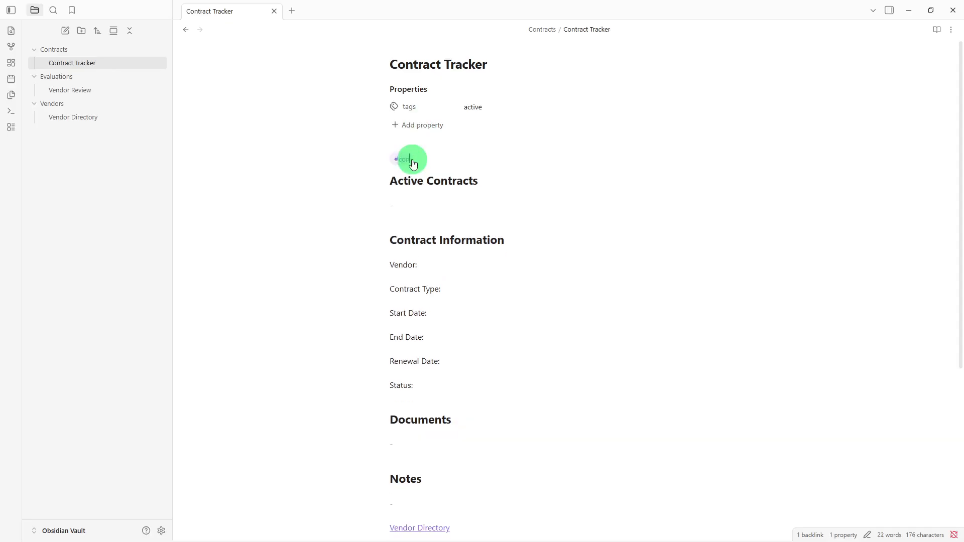
text(tracts #ac)
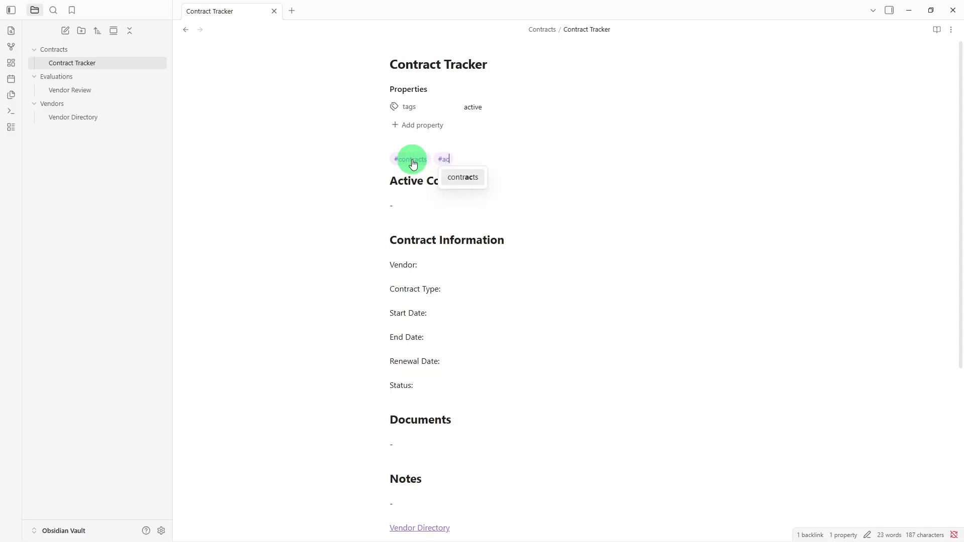
text(tive)
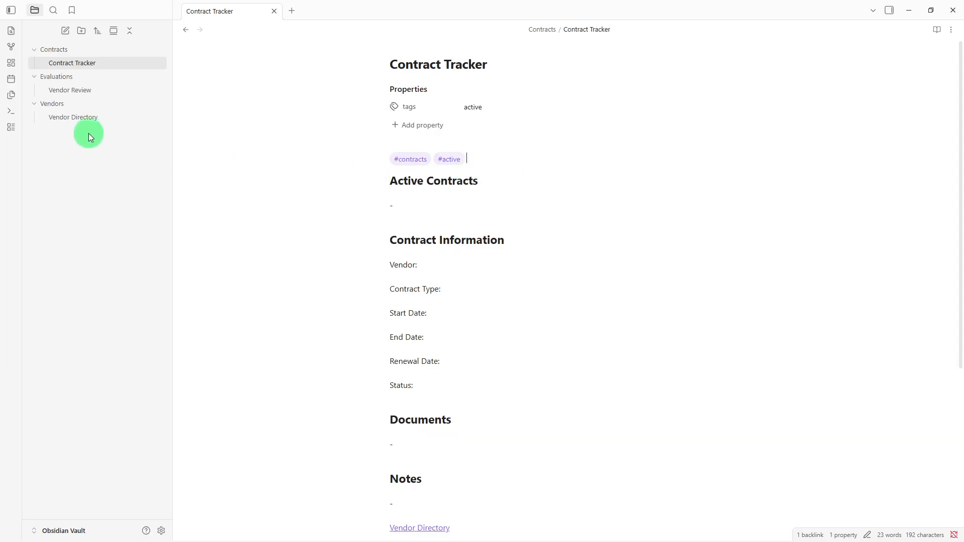
Look through the Vendor Directory, Vendor Review and Contract Tracker notes one after another.
click(96, 122)
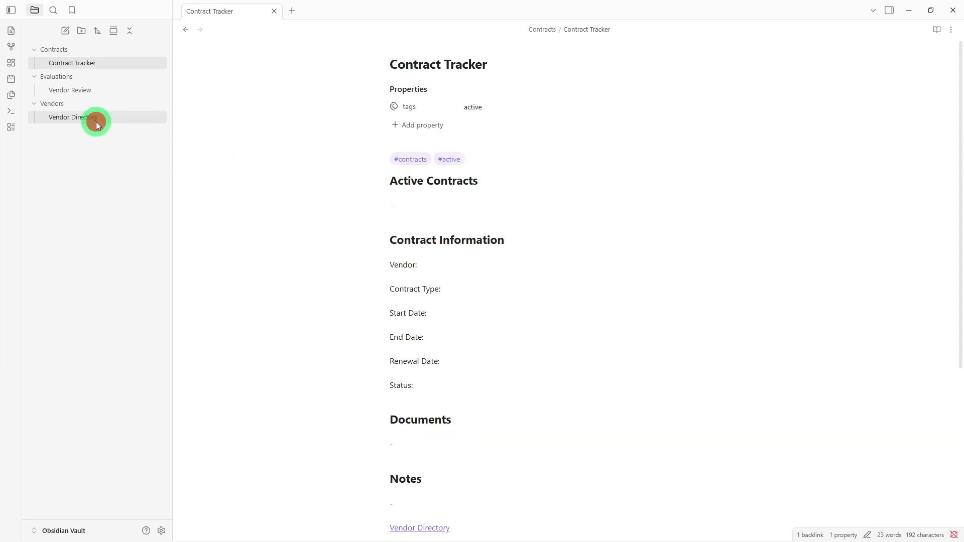
click(114, 94)
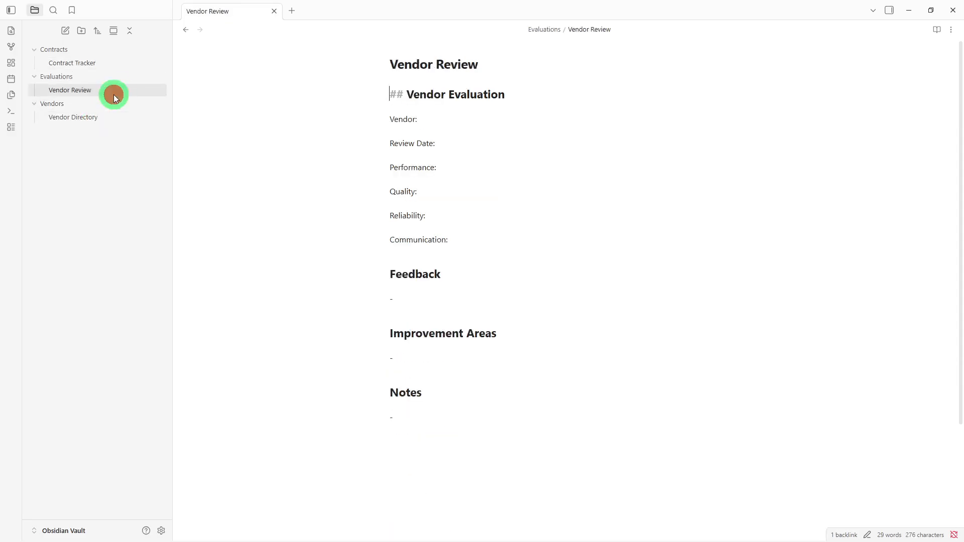
click(142, 64)
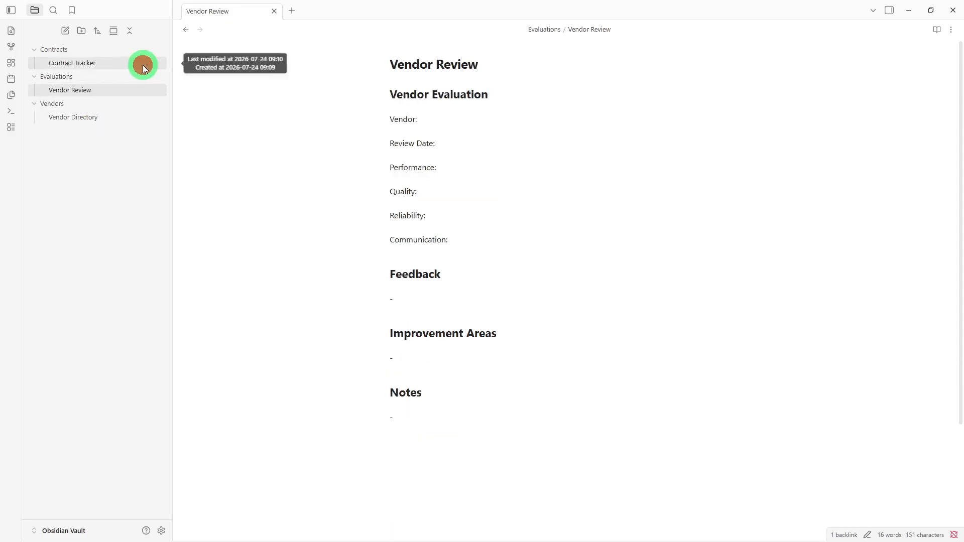